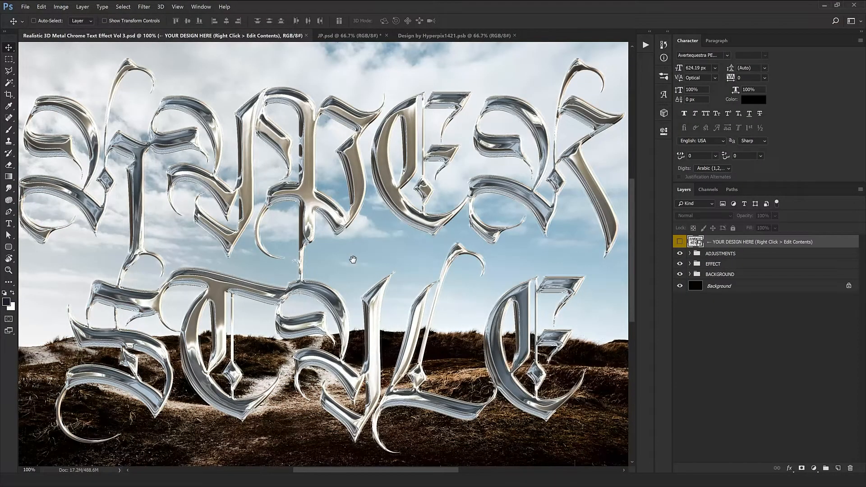
Step: Examine the chrome lettering in the HYPER STYLE template and in JP.psd at 100% zoom
{"action": "left_click_drag", "start_coordinate": [353, 259], "coordinate": [372, 251]}
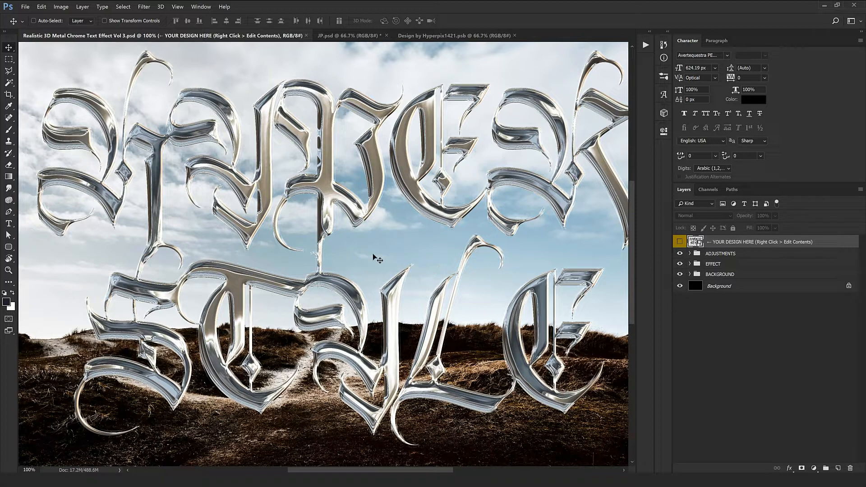
{"action": "left_click_drag", "start_coordinate": [360, 210], "coordinate": [395, 224]}
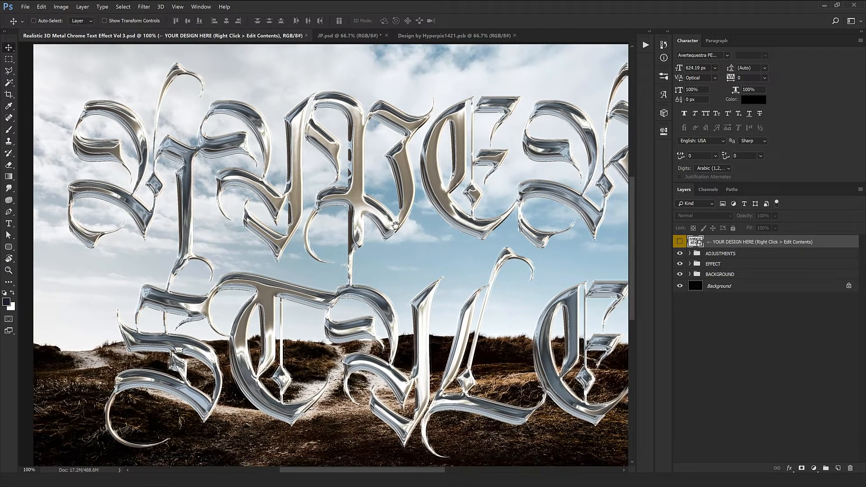
{"action": "left_click", "coordinate": [343, 36]}
{"action": "key", "text": "ctrl+1"}
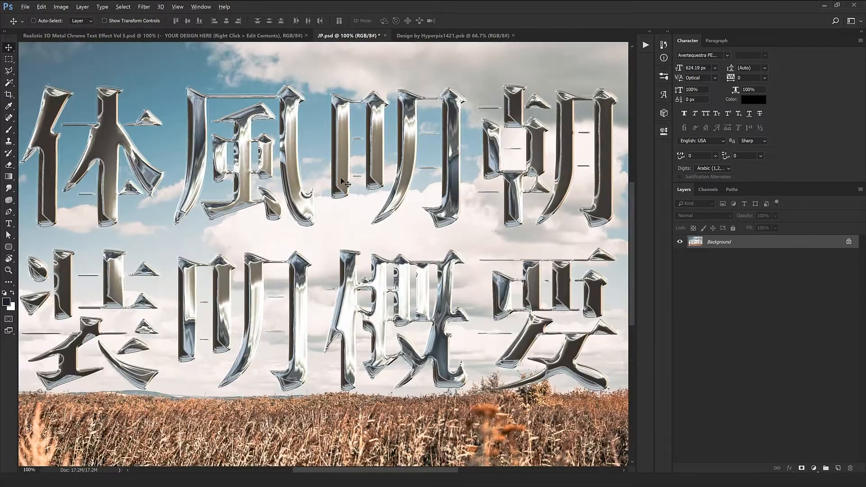
{"action": "left_click_drag", "start_coordinate": [269, 205], "coordinate": [250, 200]}
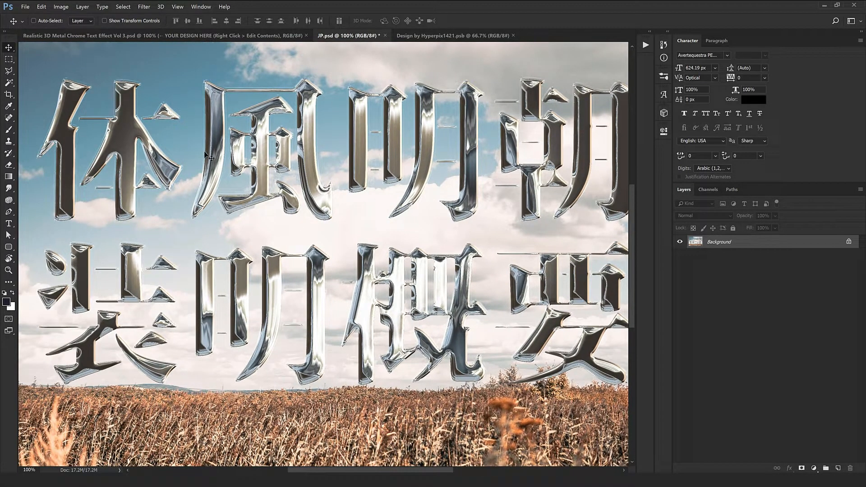
Step: Close the JP.psd document without saving its changes
{"action": "left_click", "coordinate": [284, 36]}
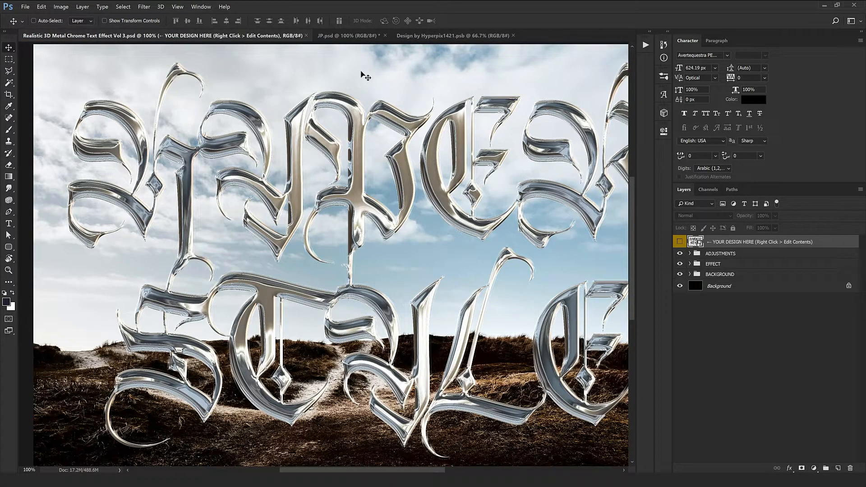
{"action": "left_click", "coordinate": [349, 35]}
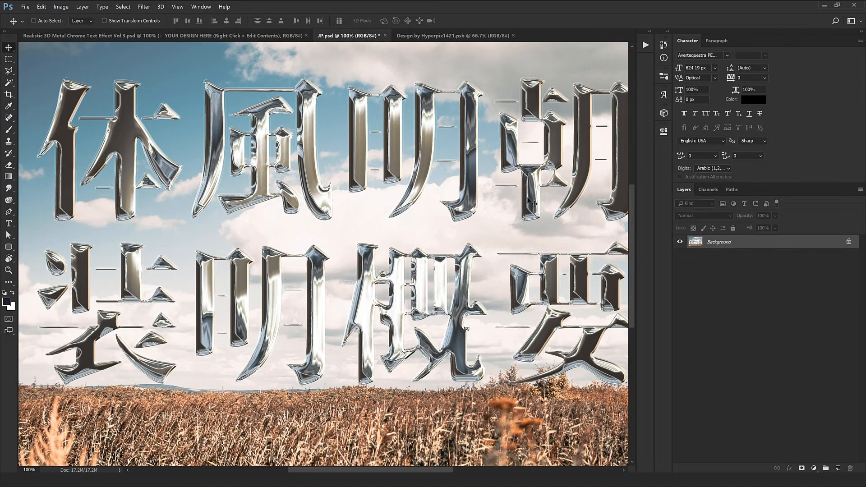
{"action": "left_click", "coordinate": [385, 35]}
{"action": "left_click", "coordinate": [433, 181]}
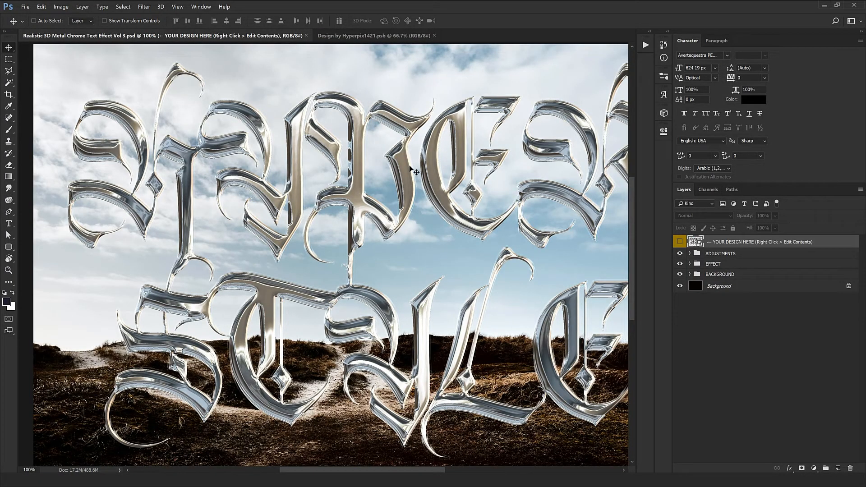
Step: Open the contents of the YOUR DESIGN HERE smart object for editing
{"action": "left_click_drag", "start_coordinate": [411, 170], "coordinate": [332, 152]}
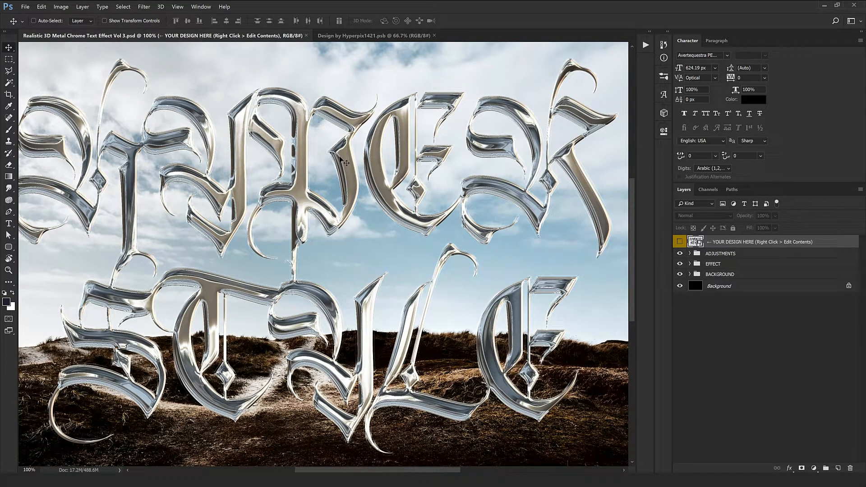
{"action": "left_click_drag", "start_coordinate": [345, 162], "coordinate": [332, 175]}
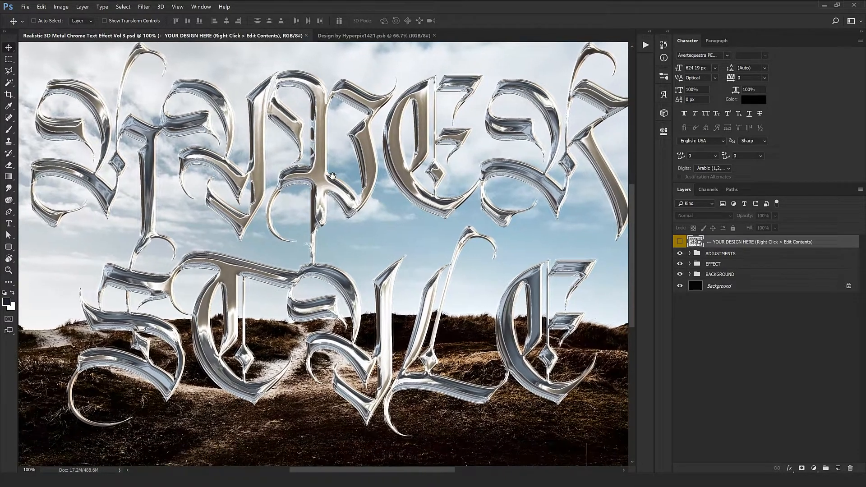
{"action": "right_click", "coordinate": [714, 245]}
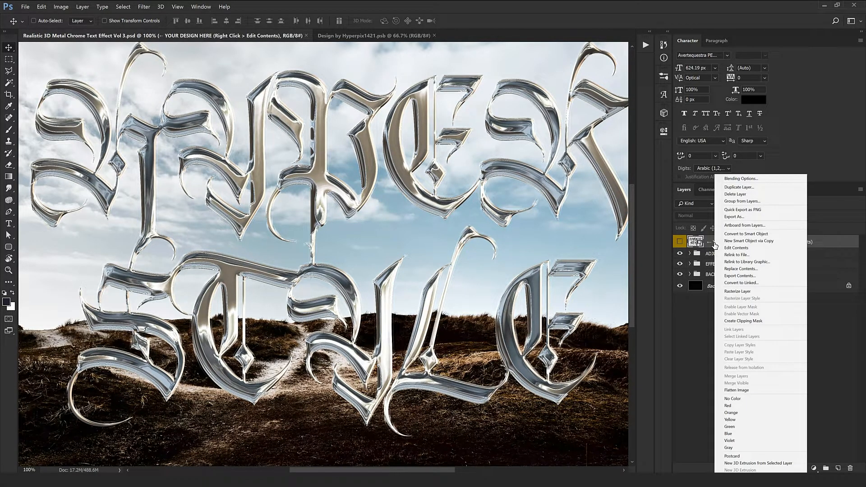
{"action": "left_click", "coordinate": [731, 249]}
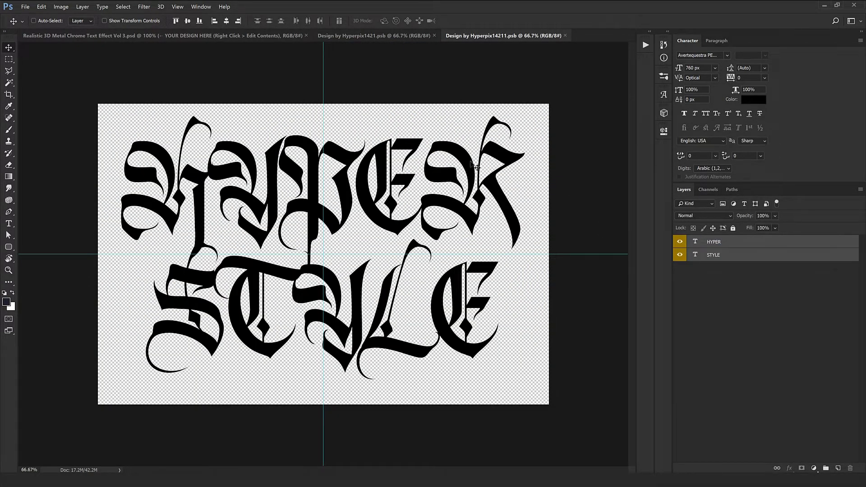
Step: Try a single-line layout by hiding the STYLE layer and moving HYPER lower, and restore both text lines
{"action": "left_click", "coordinate": [714, 253]}
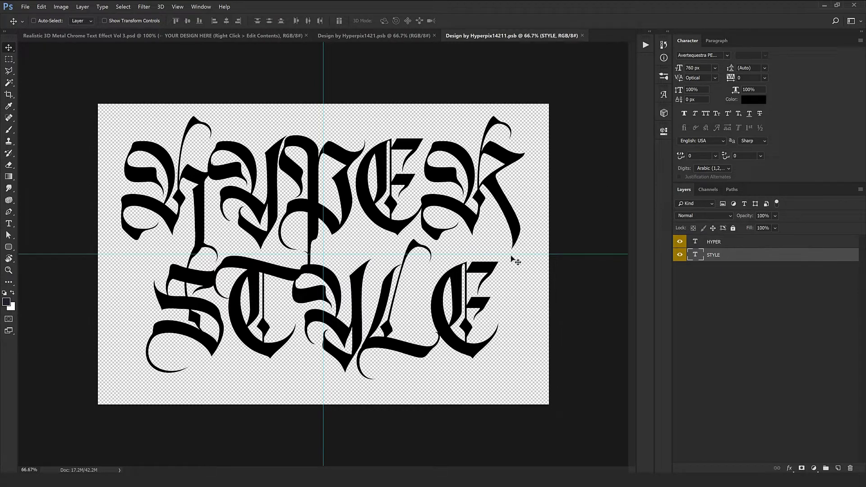
{"action": "left_click_drag", "start_coordinate": [373, 196], "coordinate": [413, 296]}
{"action": "key", "text": "ctrl+z"}
{"action": "left_click", "coordinate": [680, 254]}
{"action": "left_click", "coordinate": [714, 242]}
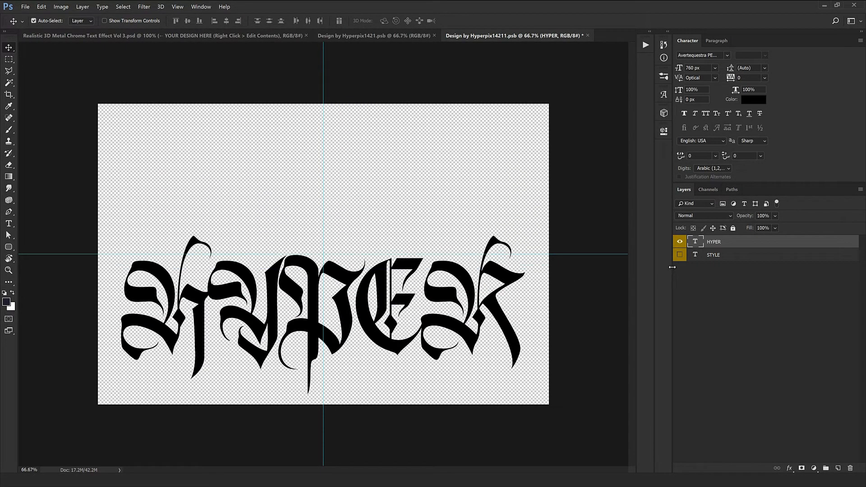
{"action": "key", "text": "ctrl+z"}
{"action": "left_click", "coordinate": [682, 255]}
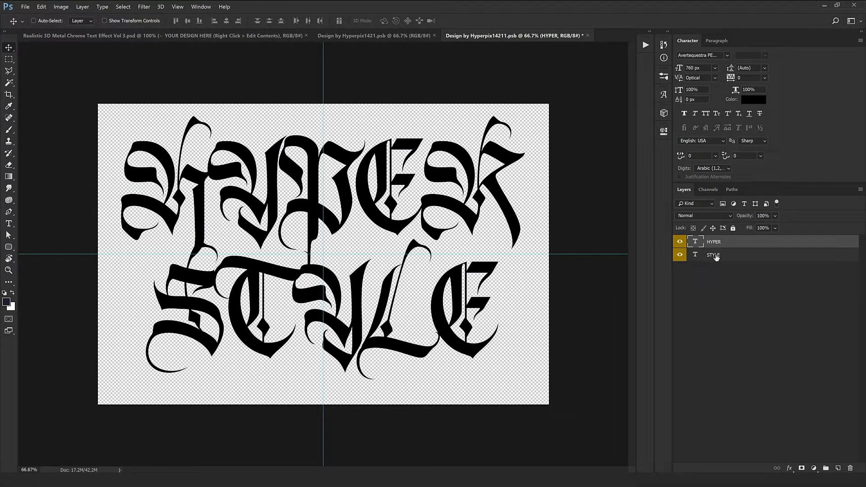
Step: Replace the text of the HYPER layer with DESIGN
{"action": "double_click", "coordinate": [696, 243]}
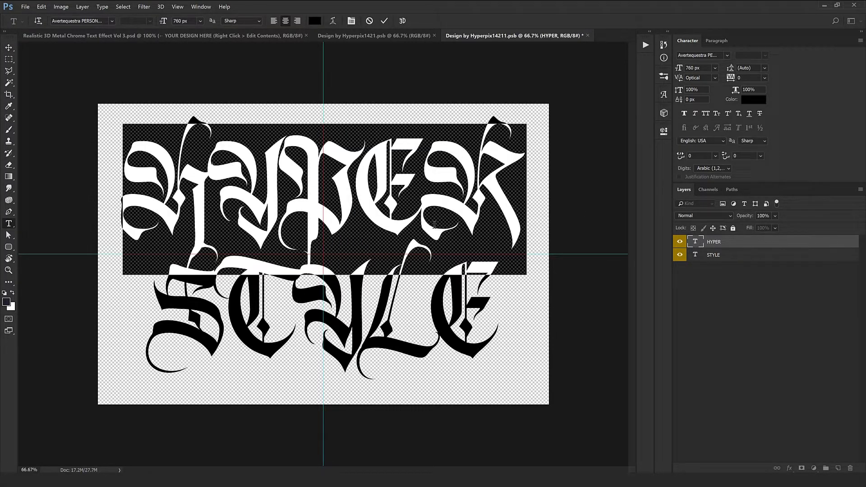
{"action": "type", "text": "DESIGN"}
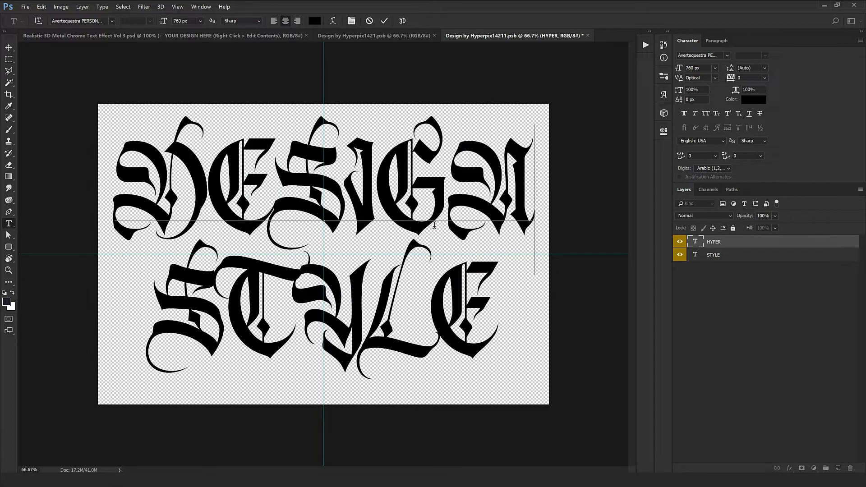
{"action": "key", "text": "ctrl+Return"}
{"action": "key", "text": "v"}
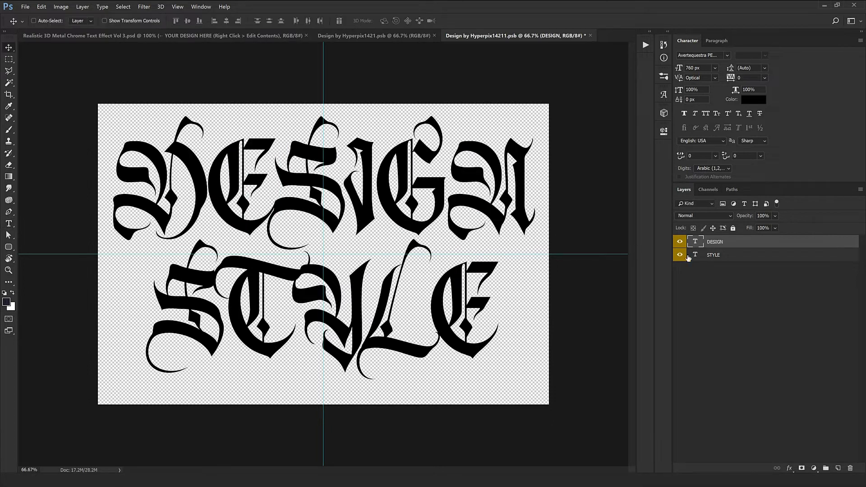
Step: Replace the text of the STYLE layer with STUDIO
{"action": "double_click", "coordinate": [695, 255]}
{"action": "type", "text": "ST"}
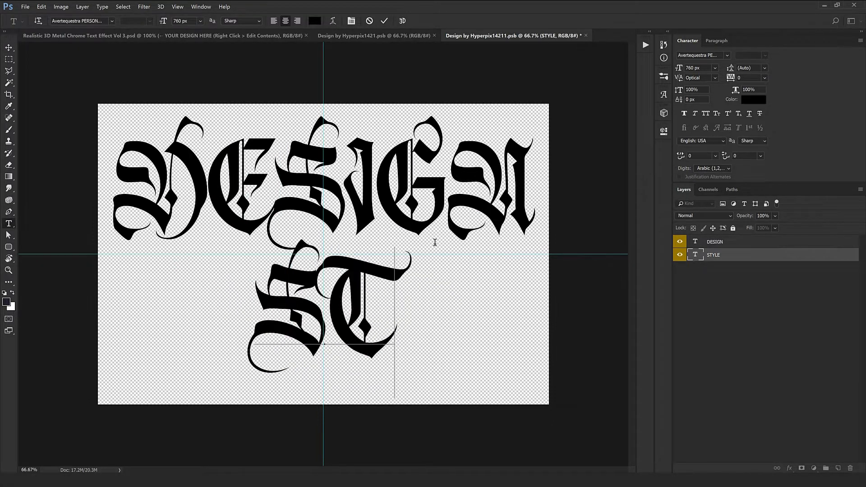
{"action": "type", "text": "UDIO"}
{"action": "key", "text": "ctrl+Return"}
{"action": "key", "text": "v"}
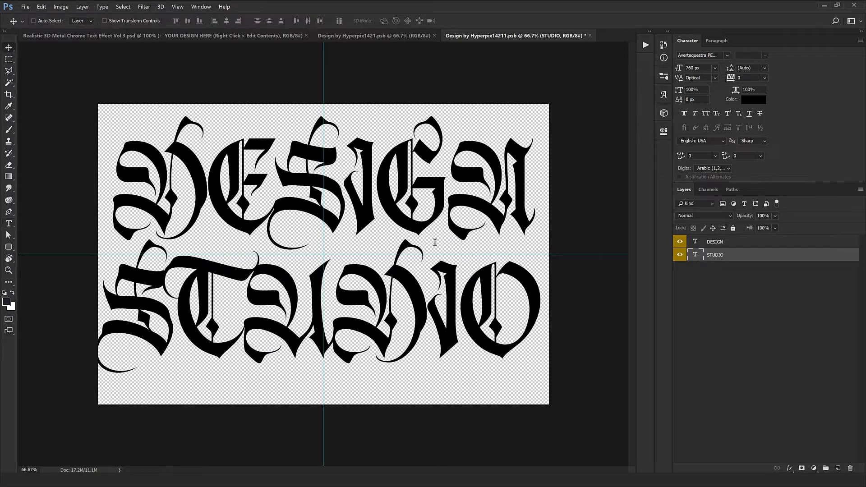
Step: Scale STUDIO down to fit inside the canvas, and scale both text layers together to 94.22%
{"action": "key", "text": "ctrl+t"}
{"action": "left_click_drag", "start_coordinate": [548, 400], "coordinate": [524, 362]}
{"action": "key", "text": "Return"}
{"action": "left_click", "coordinate": [730, 246], "text": "ctrl"}
{"action": "key", "text": "ctrl+t"}
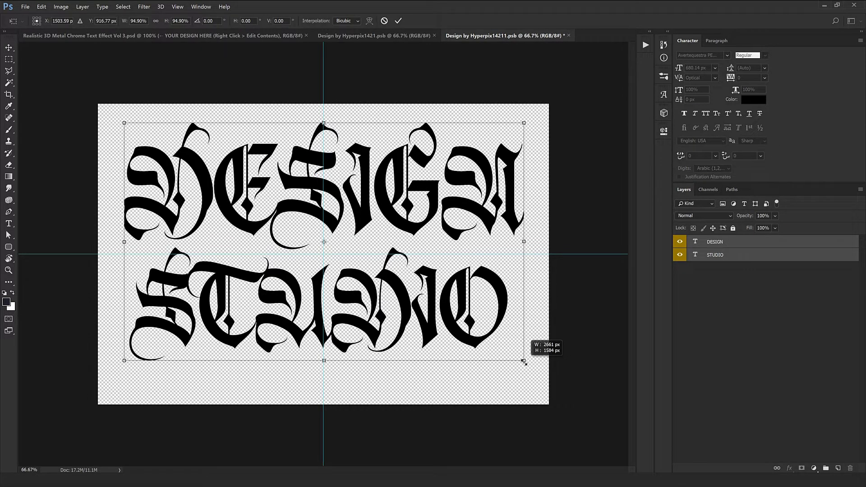
{"action": "key", "text": "Return"}
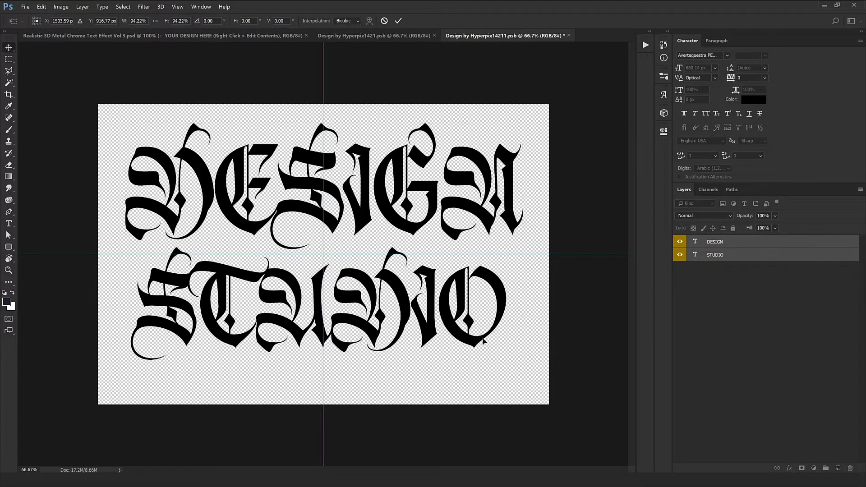
Step: Move both text lines slightly down on the canvas and nudge STUDIO up closer to DESIGN
{"action": "left_click_drag", "start_coordinate": [475, 337], "coordinate": [474, 345]}
{"action": "left_click", "coordinate": [736, 259]}
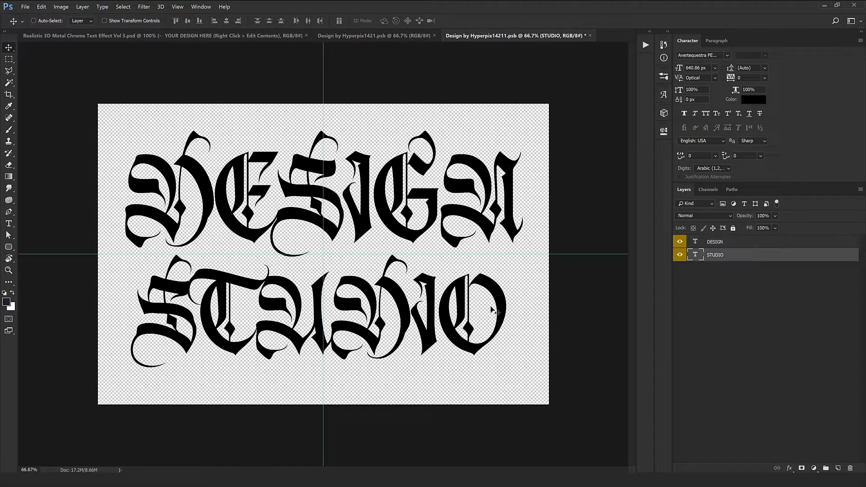
{"action": "key", "text": "shift+Up"}
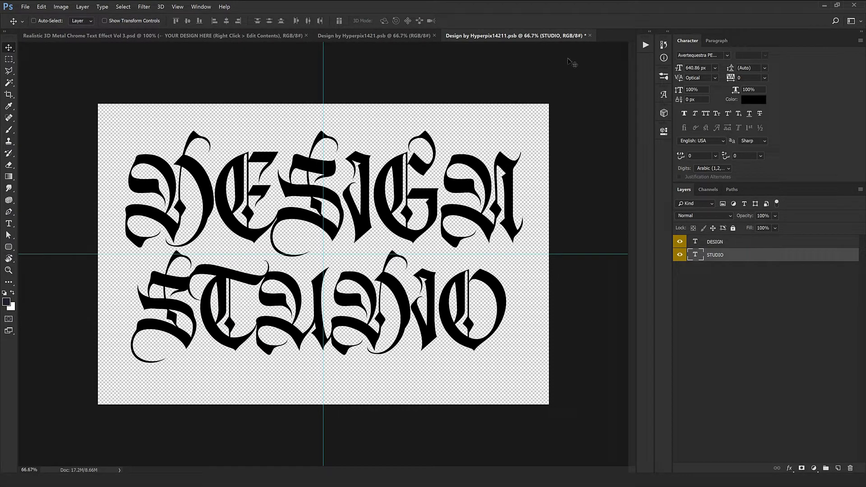
Step: Close the smart object document and save its changes to update the chrome effect template
{"action": "left_click", "coordinate": [590, 36]}
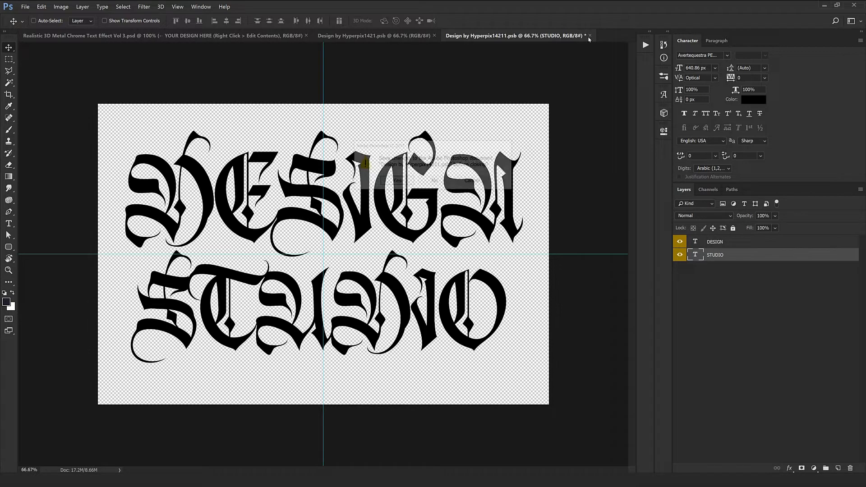
{"action": "left_click", "coordinate": [396, 180]}
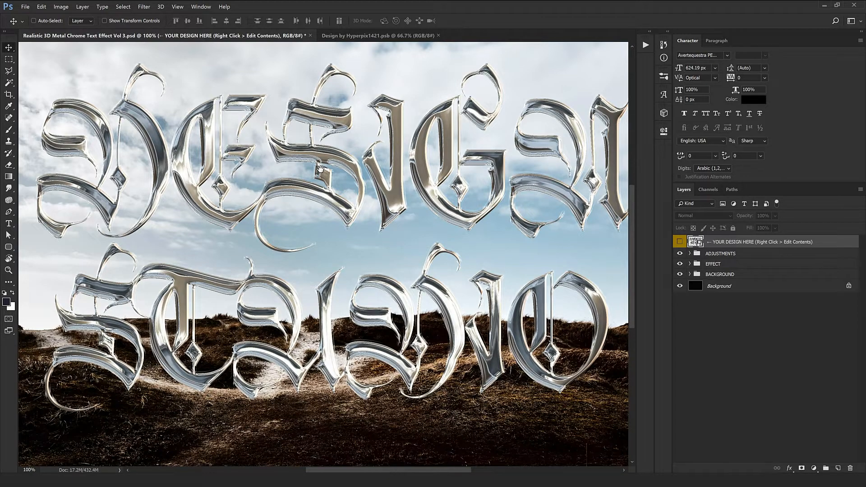
Step: Examine the chrome effect on the DESIGN STUDIO lettering at 200% zoom and in the full composition
{"action": "left_click_drag", "start_coordinate": [320, 169], "coordinate": [329, 220]}
{"action": "key", "text": "ctrl+plus"}
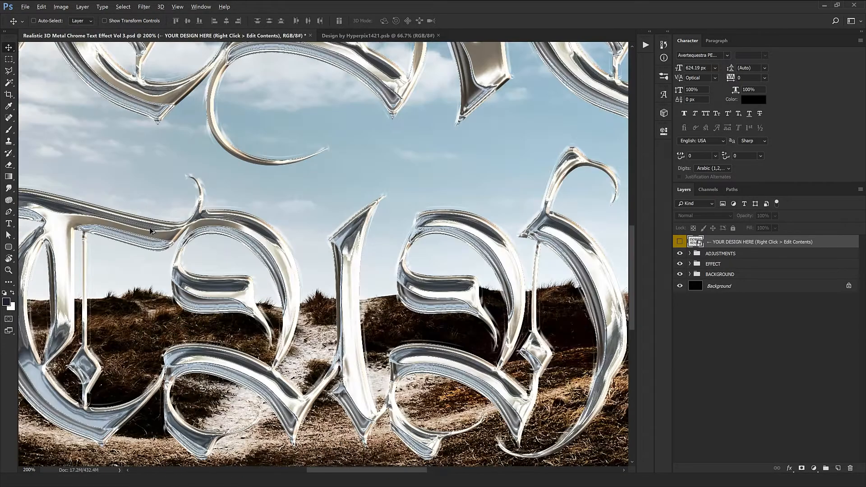
{"action": "left_click_drag", "start_coordinate": [150, 231], "coordinate": [374, 361]}
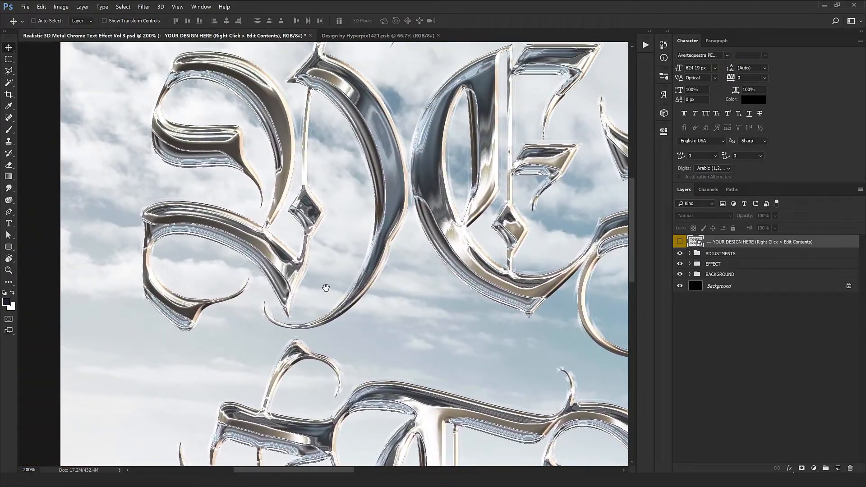
{"action": "left_click_drag", "start_coordinate": [556, 212], "coordinate": [172, 233]}
{"action": "left_click", "coordinate": [374, 220], "text": "alt"}
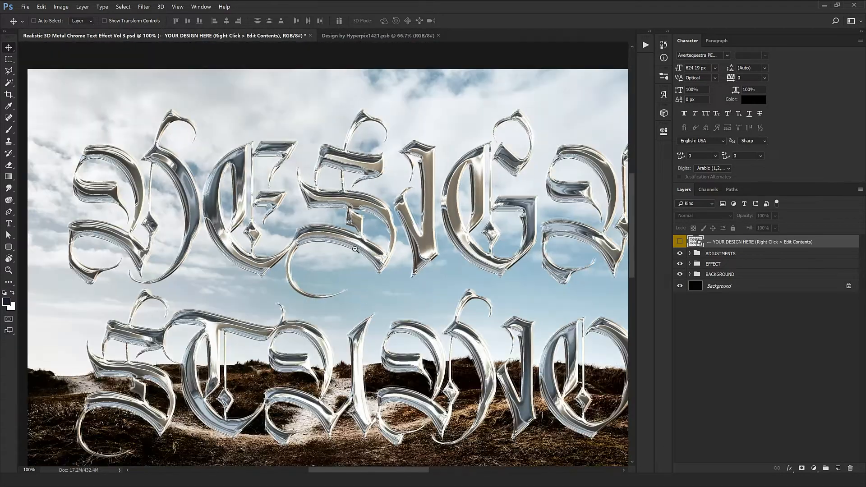
{"action": "scroll", "coordinate": [355, 248], "scroll_direction": "down", "scroll_amount": 5}
{"action": "left_click", "coordinate": [351, 215], "text": "alt"}
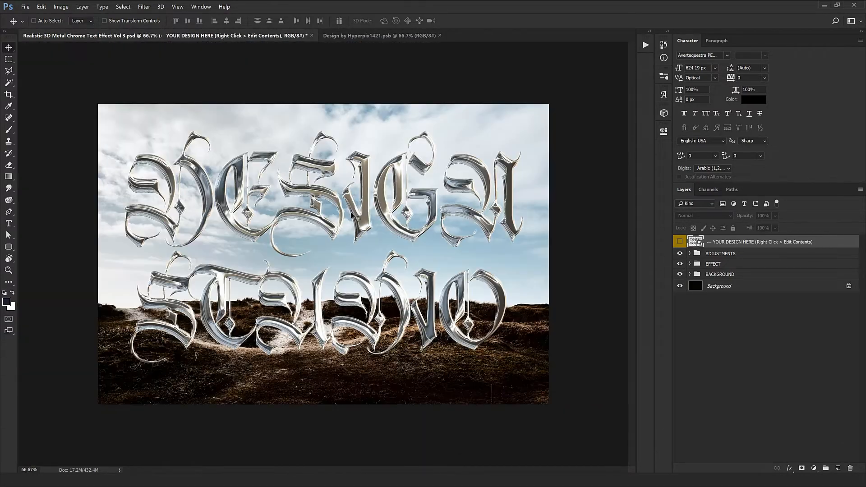
Step: Inspect the Brightness/Contrast adjustment layer inside the ADJUSTMENTS group and collapse the group
{"action": "left_click", "coordinate": [694, 256]}
{"action": "left_click", "coordinate": [690, 253]}
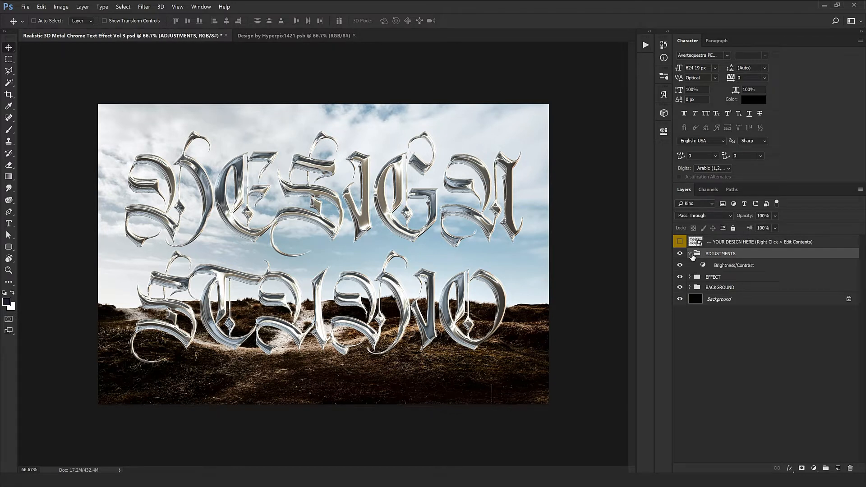
{"action": "left_click", "coordinate": [736, 268]}
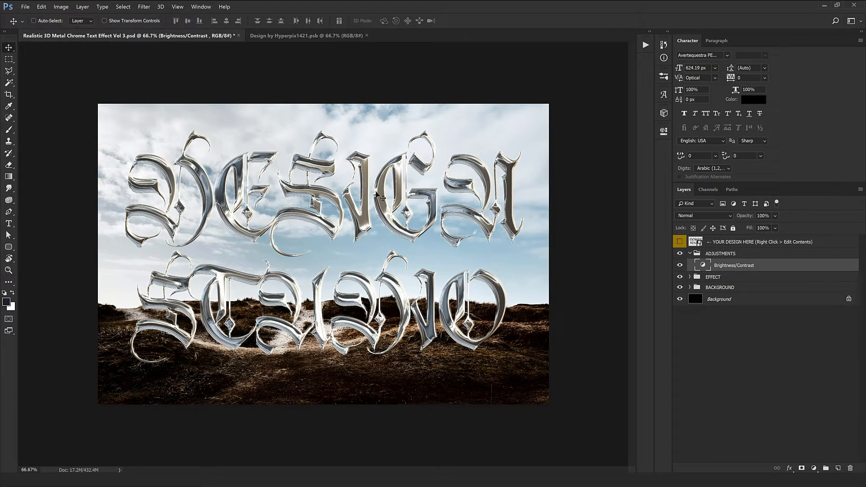
{"action": "left_click", "coordinate": [689, 253]}
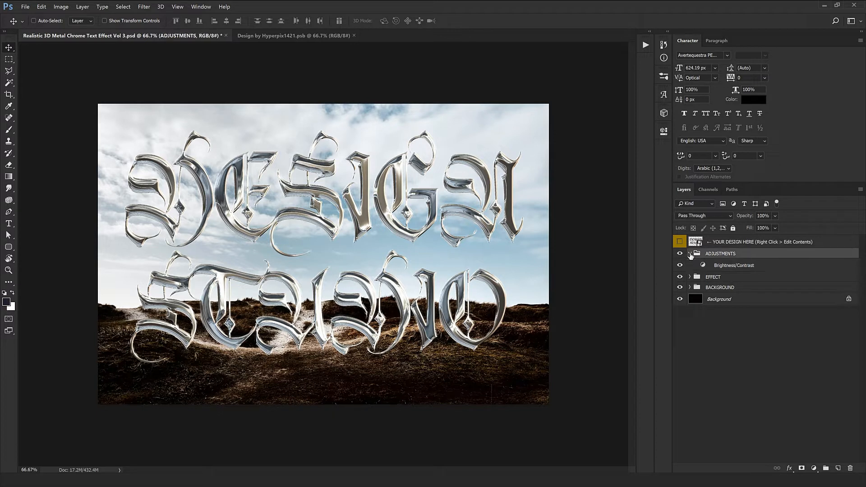
Step: Inspect the layers inside the EFFECT group and collapse the group
{"action": "left_click", "coordinate": [697, 265]}
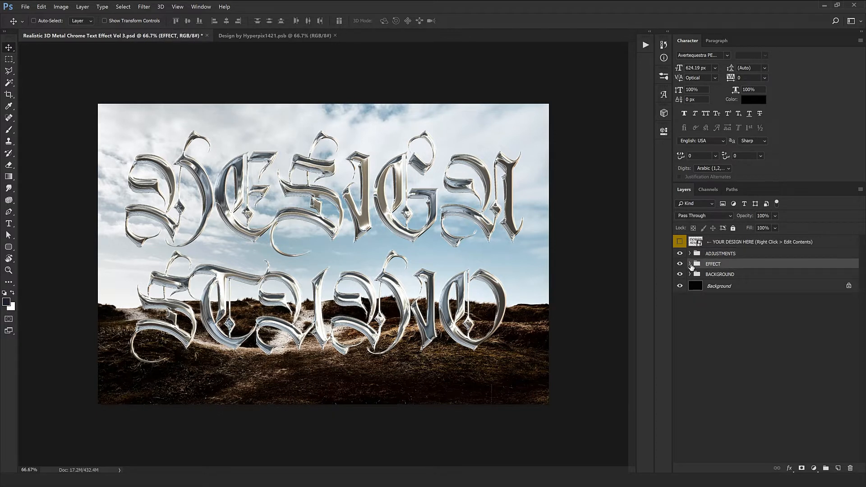
{"action": "left_click", "coordinate": [690, 265]}
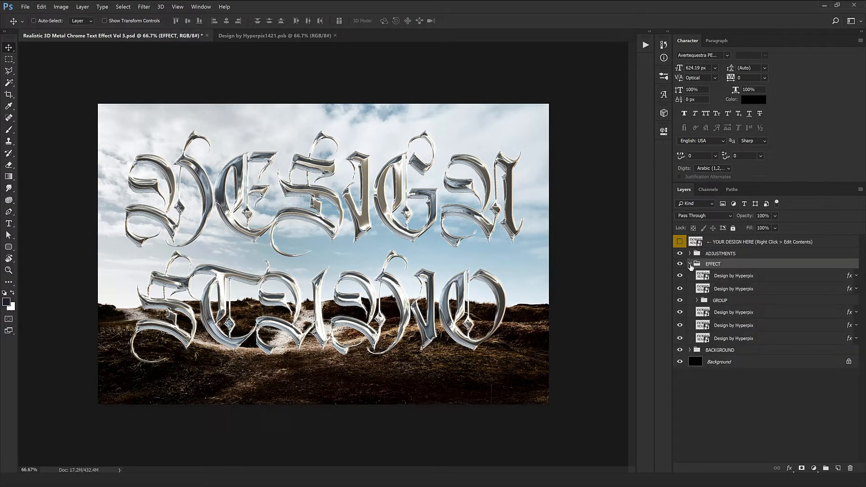
{"action": "left_click", "coordinate": [690, 264]}
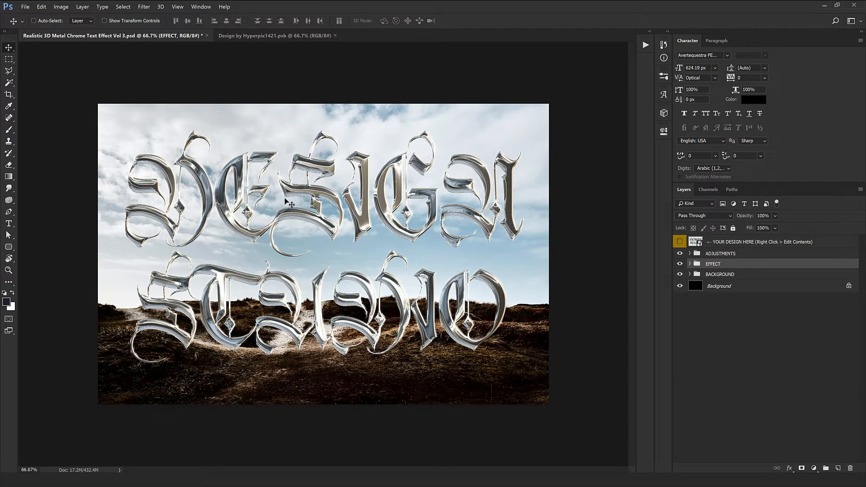
Step: Recheck the layers inside the EFFECT group and examine the chrome lettering at 100% zoom
{"action": "left_click", "coordinate": [690, 264]}
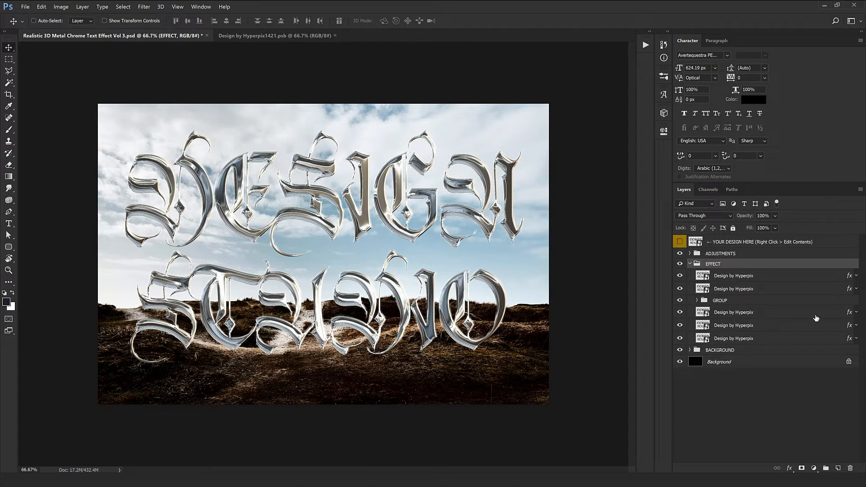
{"action": "left_click", "coordinate": [690, 264]}
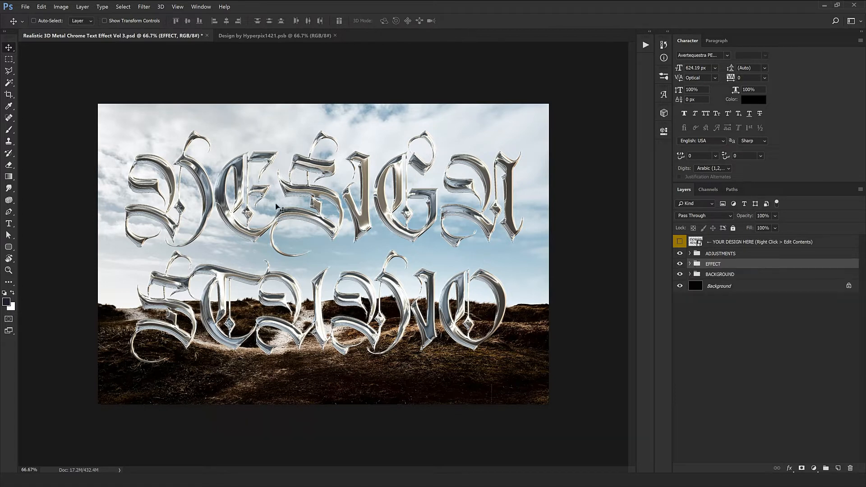
{"action": "key", "text": "ctrl+1"}
{"action": "left_click_drag", "start_coordinate": [389, 221], "coordinate": [409, 169]}
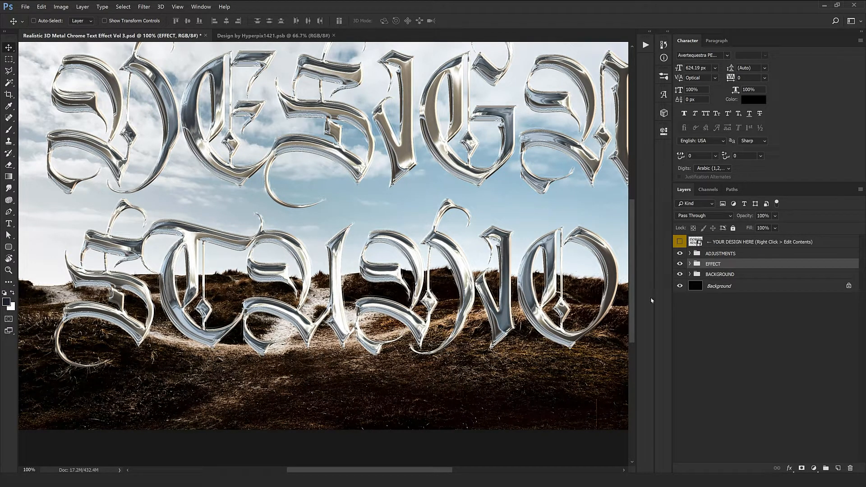
Step: Expand the BACKGROUND group and hide image layer 1 to preview the lettering over the mountain scene in layer 2
{"action": "left_click", "coordinate": [715, 276]}
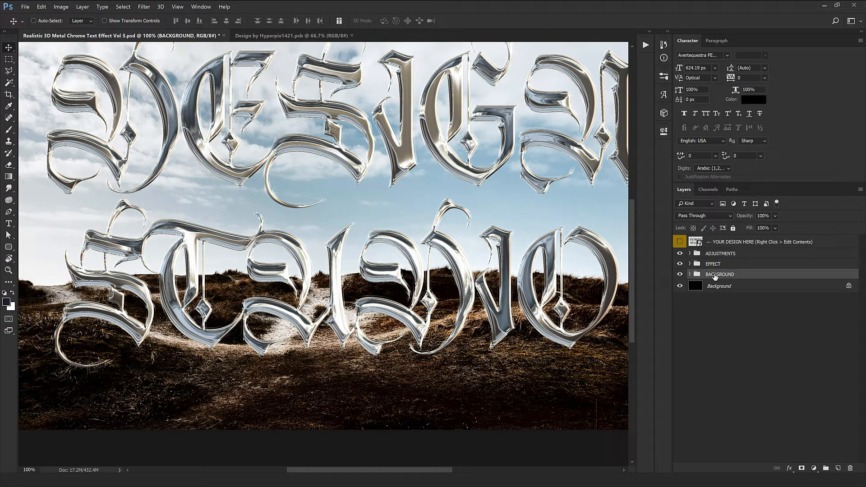
{"action": "left_click", "coordinate": [690, 274]}
{"action": "key", "text": "ctrl+minus"}
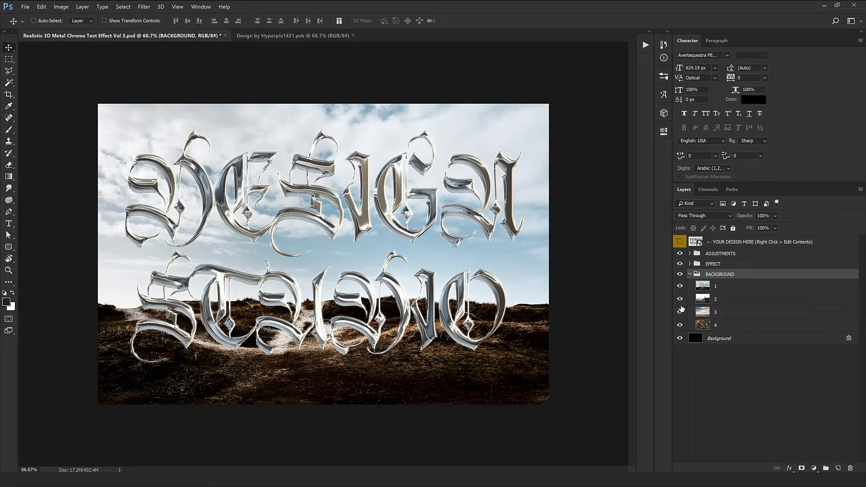
{"action": "left_click", "coordinate": [737, 289]}
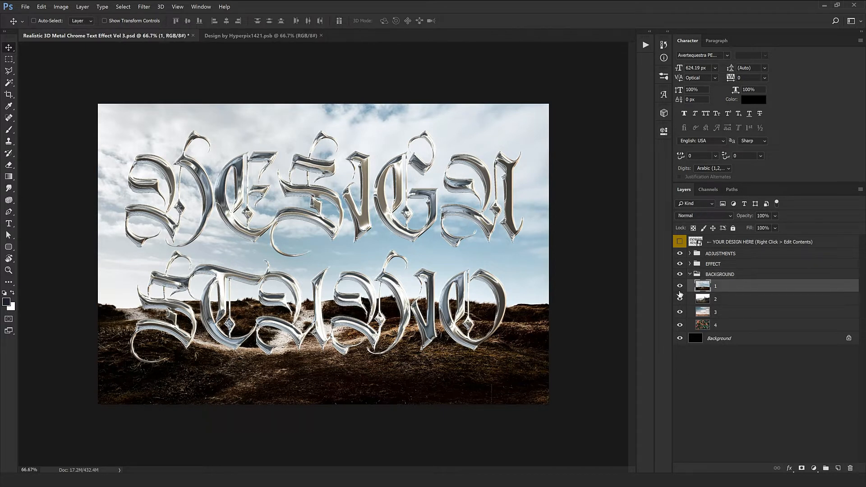
{"action": "left_click", "coordinate": [680, 286]}
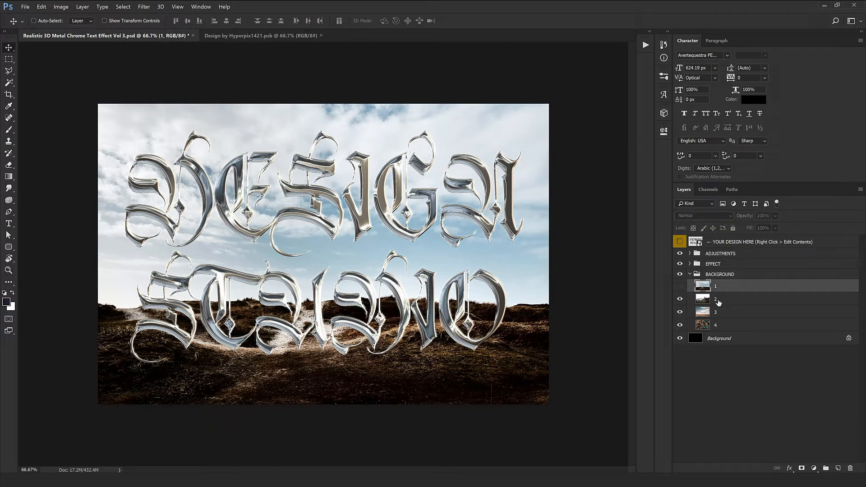
{"action": "left_click", "coordinate": [735, 300]}
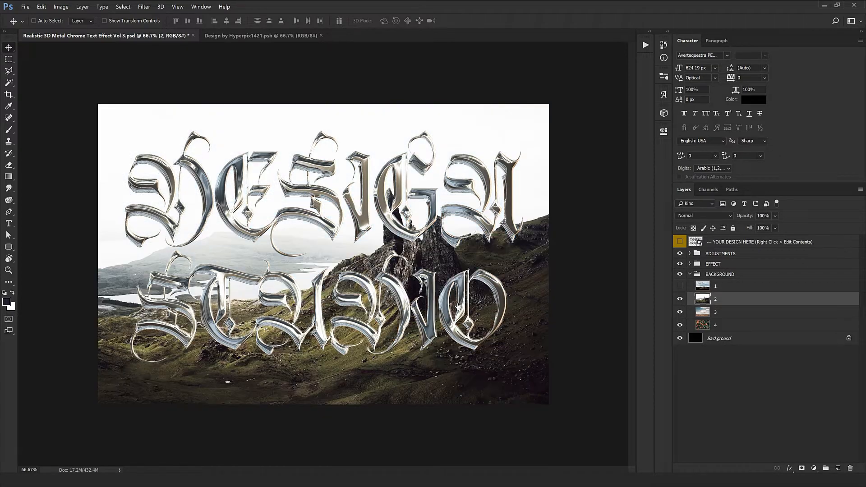
{"action": "key", "text": "ctrl+1"}
{"action": "scroll", "coordinate": [422, 323], "scroll_direction": "down", "scroll_amount": 3}
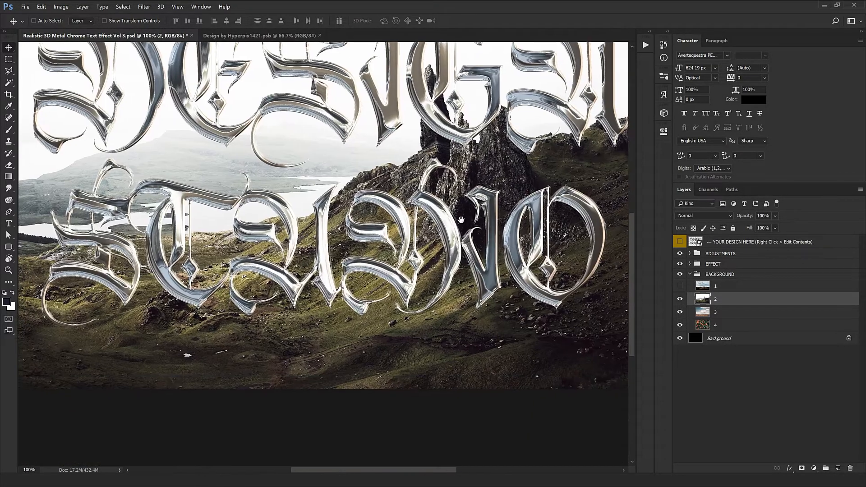
{"action": "scroll", "coordinate": [422, 323], "scroll_direction": "up", "scroll_amount": 3}
Step: Hide background image layers 2 and 3 and preview the chrome lettering over the flower image in layer 4
{"action": "left_click", "coordinate": [680, 299]}
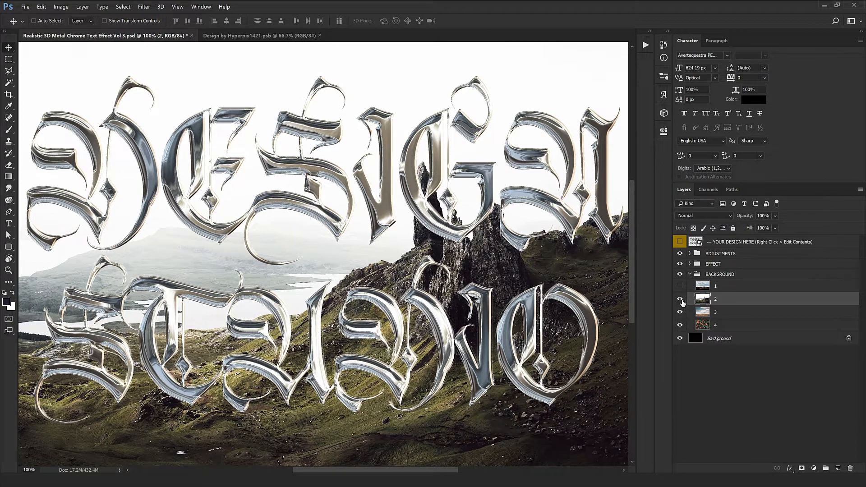
{"action": "left_click", "coordinate": [680, 312]}
{"action": "left_click", "coordinate": [714, 325]}
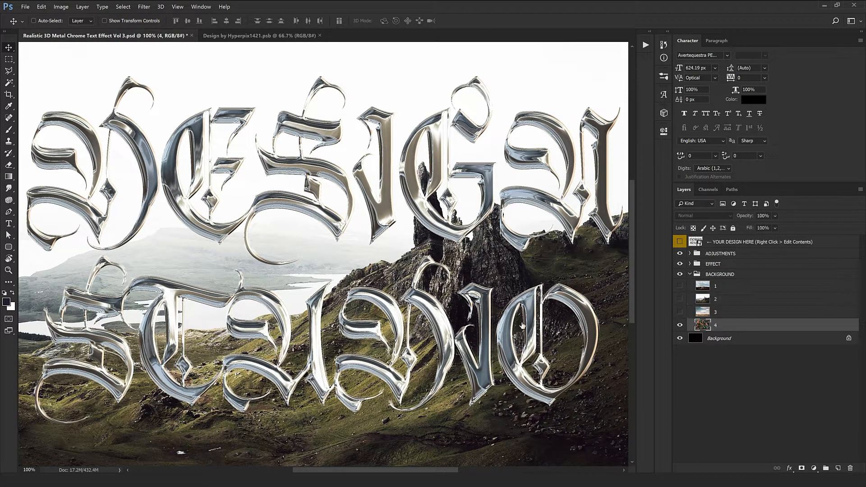
{"action": "key", "text": "ctrl+minus"}
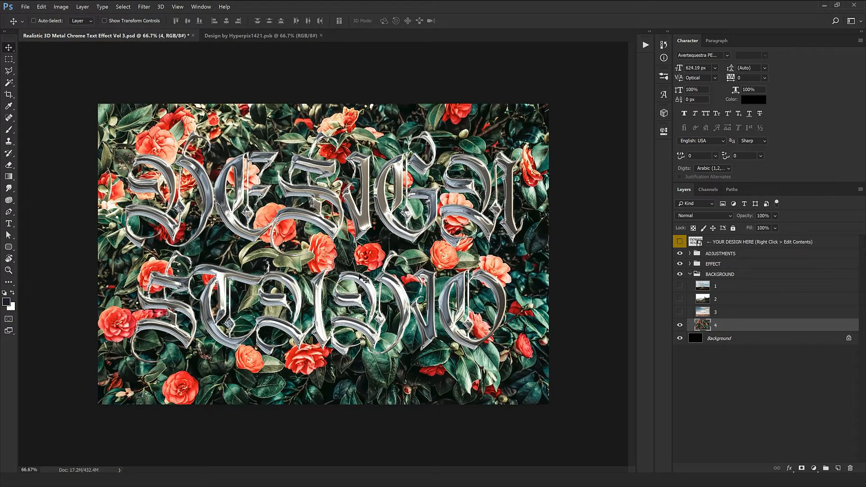
{"action": "key", "text": "ctrl+plus"}
{"action": "left_click_drag", "start_coordinate": [461, 224], "coordinate": [540, 294]}
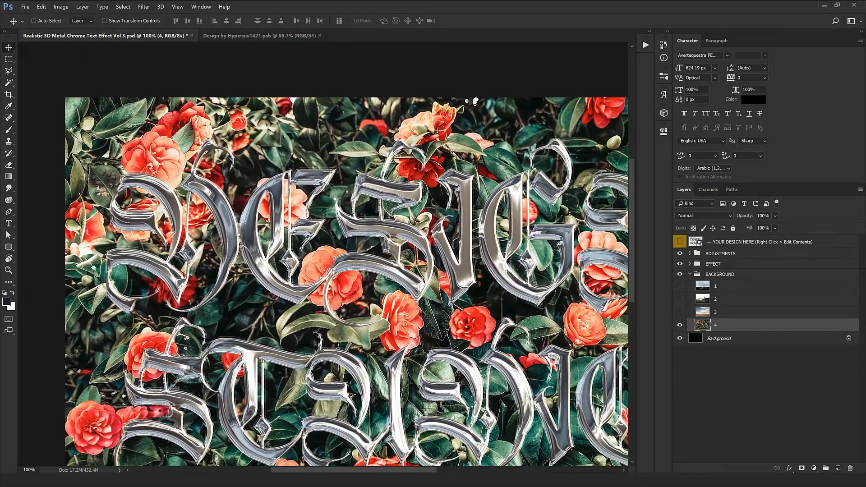
{"action": "key", "text": "ctrl+minus"}
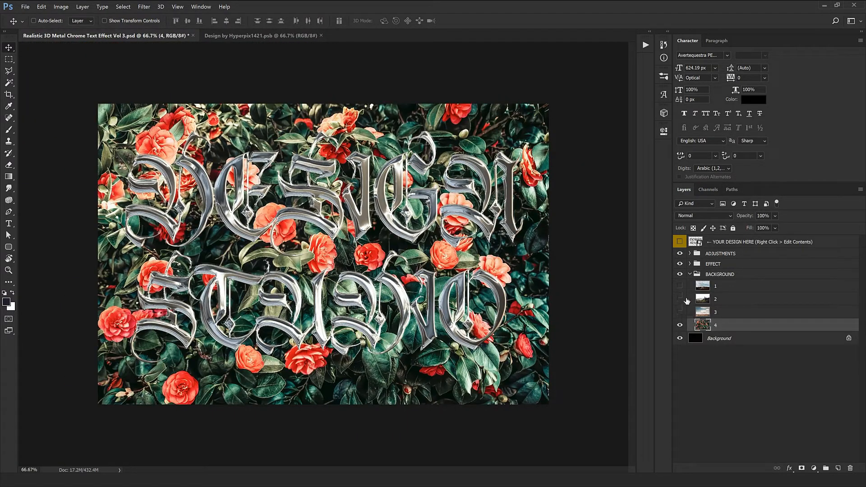
Step: Hide the black Background layer and the whole BACKGROUND group to isolate the chrome lettering on transparency
{"action": "left_click", "coordinate": [688, 342]}
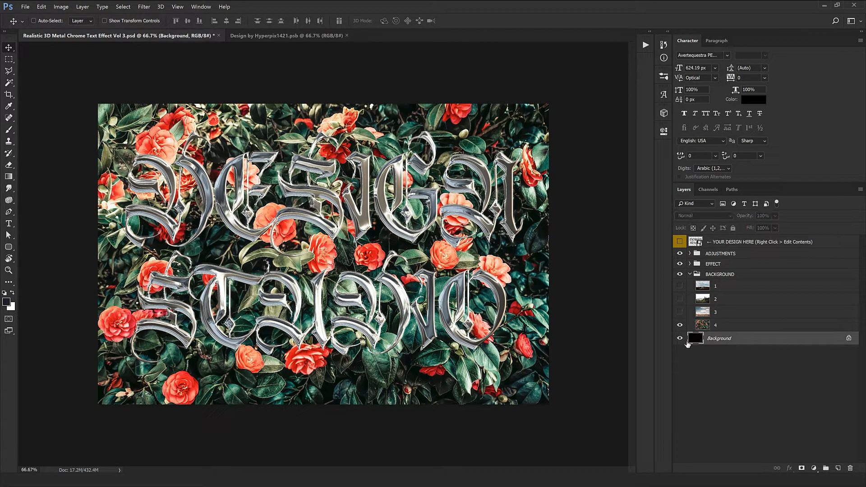
{"action": "left_click", "coordinate": [680, 275]}
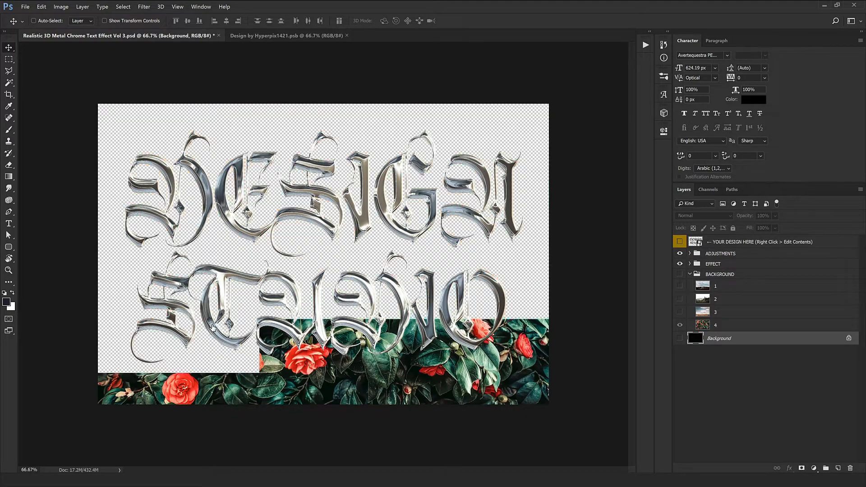
Step: Examine the isolated chrome lettering on the transparent canvas at 200% and 100% zoom, then in full
{"action": "scroll", "coordinate": [421, 215], "scroll_direction": "up", "scroll_amount": 1}
{"action": "left_click_drag", "start_coordinate": [420, 216], "coordinate": [315, 164]}
{"action": "scroll", "coordinate": [447, 286], "scroll_direction": "up", "scroll_amount": 1}
{"action": "left_click_drag", "start_coordinate": [447, 286], "coordinate": [304, 193]}
{"action": "left_click_drag", "start_coordinate": [188, 249], "coordinate": [375, 255]}
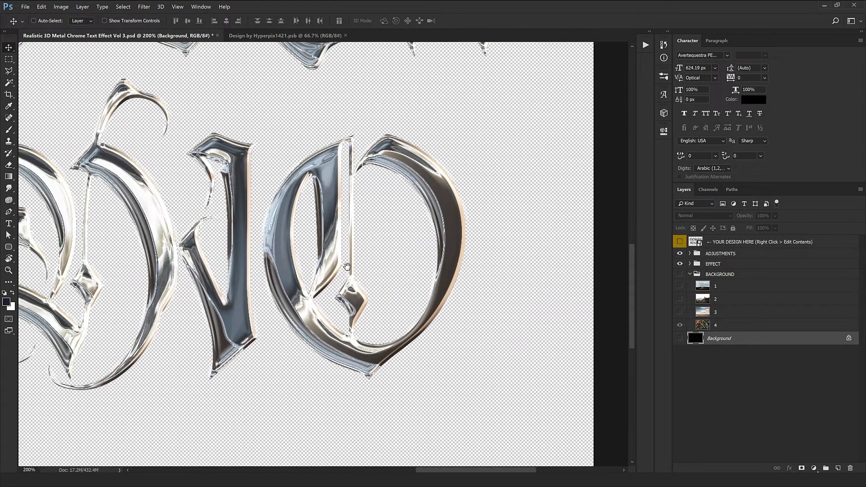
{"action": "left_click_drag", "start_coordinate": [189, 265], "coordinate": [353, 318]}
{"action": "left_click_drag", "start_coordinate": [326, 200], "coordinate": [340, 344]}
{"action": "left_click_drag", "start_coordinate": [247, 292], "coordinate": [445, 412]}
{"action": "scroll", "coordinate": [445, 412], "scroll_direction": "left", "scroll_amount": 10}
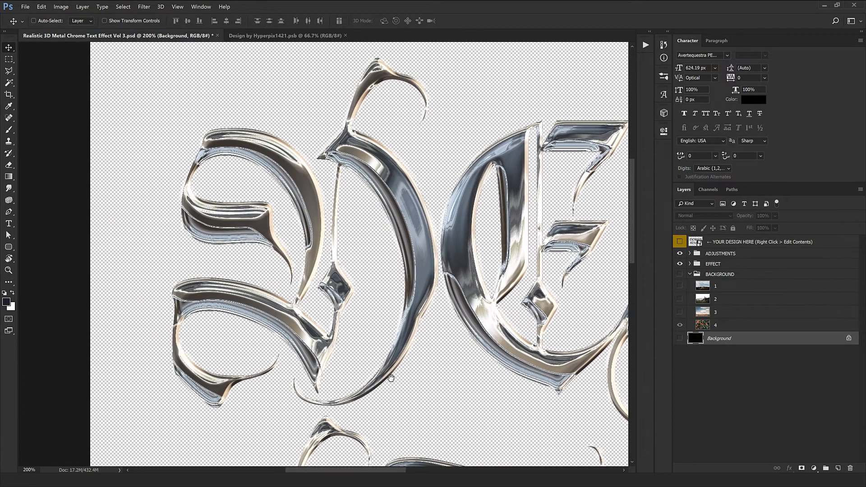
{"action": "key", "text": "ctrl+minus"}
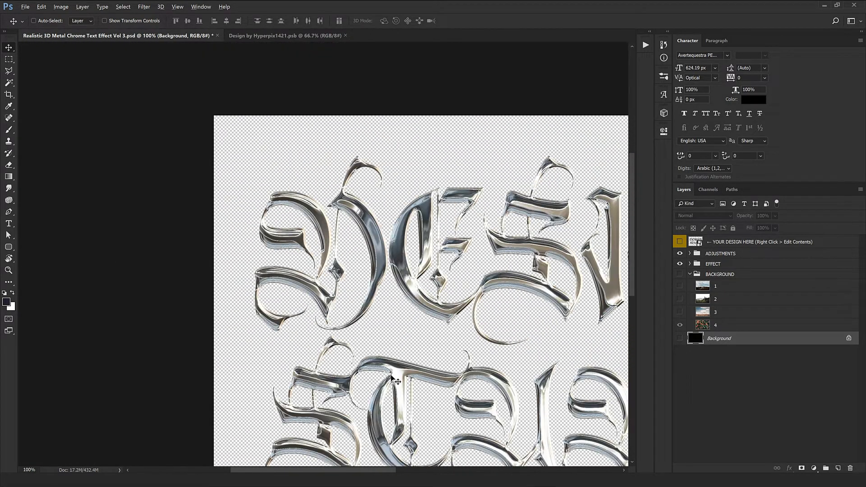
{"action": "left_click_drag", "start_coordinate": [498, 381], "coordinate": [333, 342]}
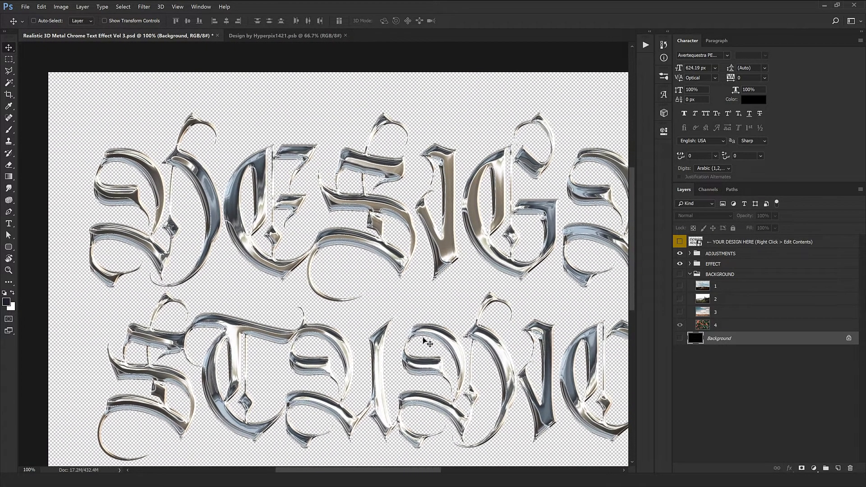
{"action": "left_click_drag", "start_coordinate": [402, 313], "coordinate": [344, 246]}
{"action": "key", "text": "ctrl+minus"}
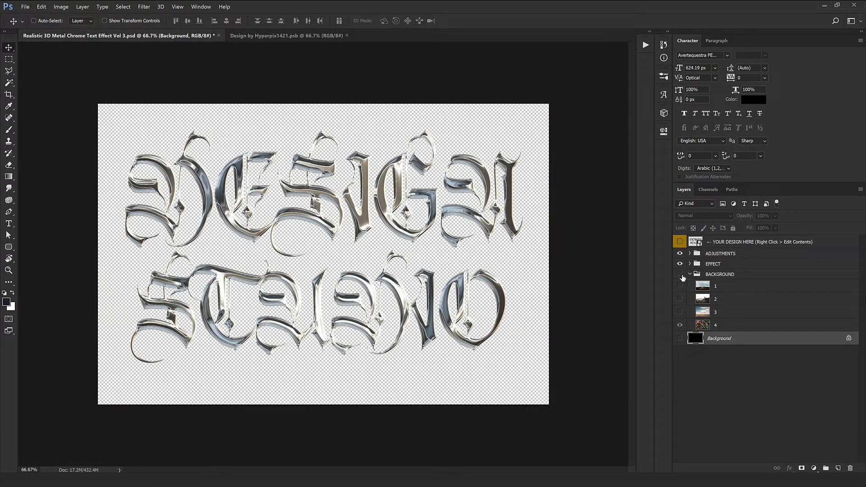
Step: Show the BACKGROUND group again and place the Image file from the Files folder directly above layer 1
{"action": "left_click", "coordinate": [680, 275]}
{"action": "left_click", "coordinate": [711, 277]}
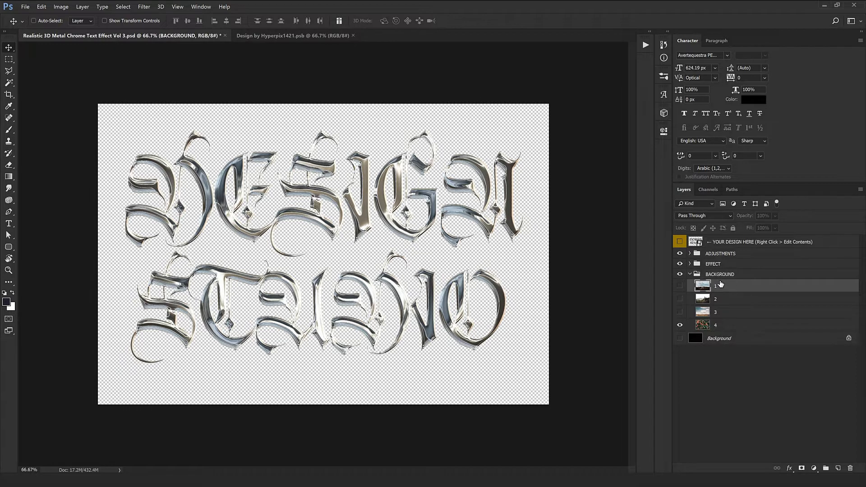
{"action": "left_click", "coordinate": [721, 283]}
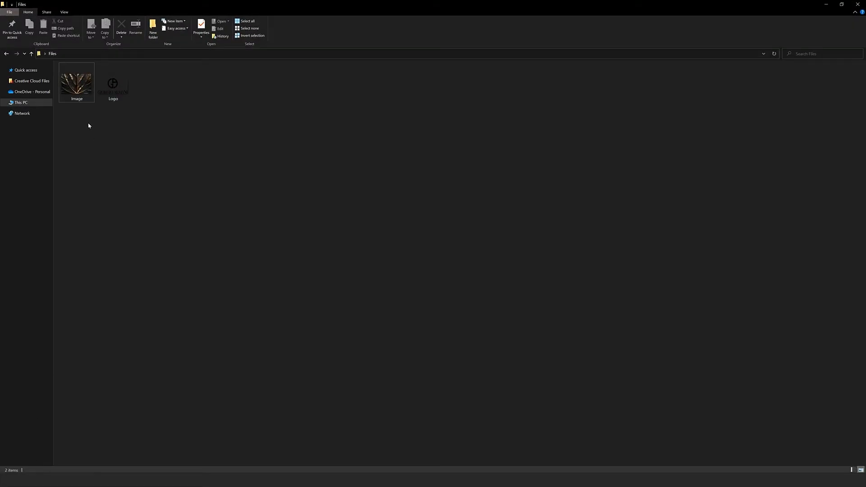
{"action": "left_click_drag", "start_coordinate": [77, 82], "coordinate": [373, 272]}
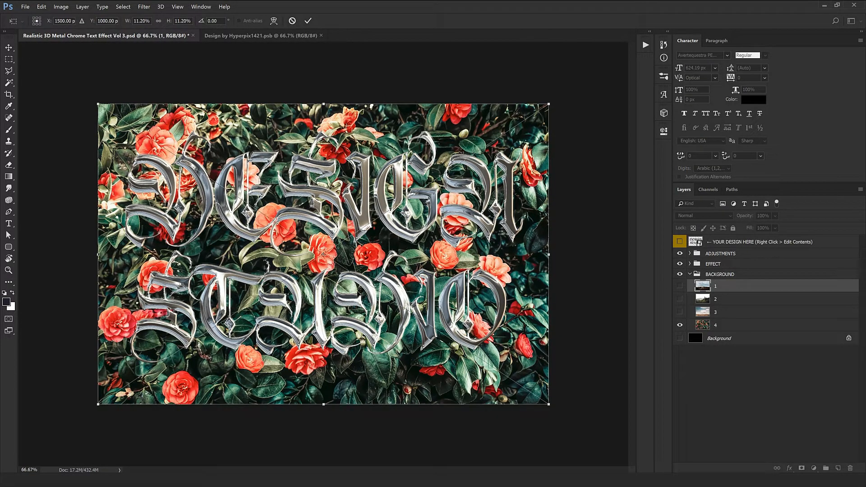
{"action": "key", "text": "Return"}
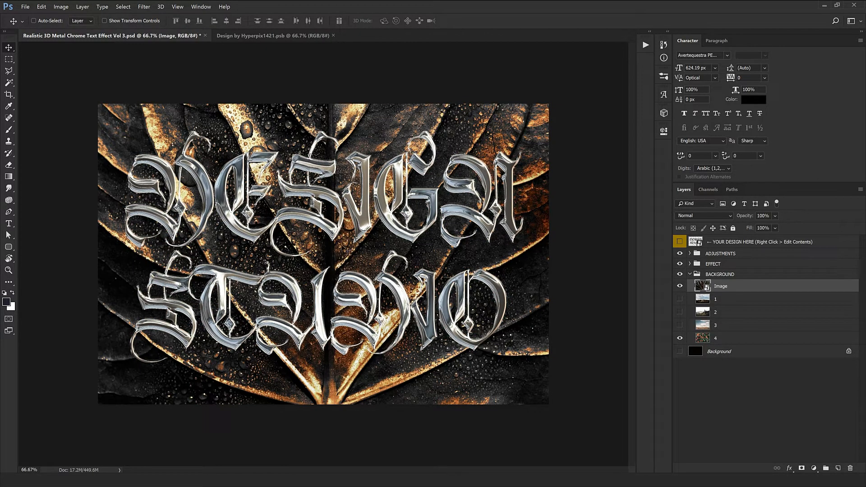
Step: Examine the chrome DESIGN STUDIO lettering over the placed leaf image at 100% zoom and in full
{"action": "key", "text": "ctrl+1"}
{"action": "left_click_drag", "start_coordinate": [416, 283], "coordinate": [434, 265]}
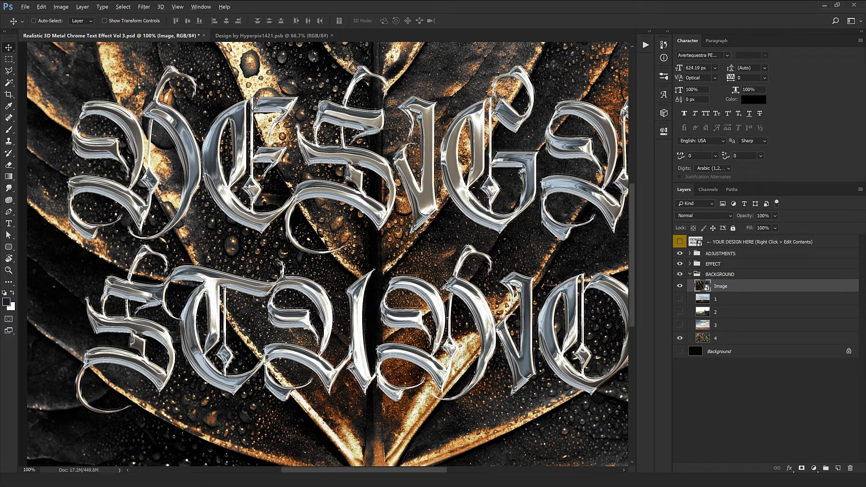
{"action": "key", "text": "ctrl+plus"}
{"action": "key", "text": "ctrl+minus"}
{"action": "key", "text": "ctrl+minus"}
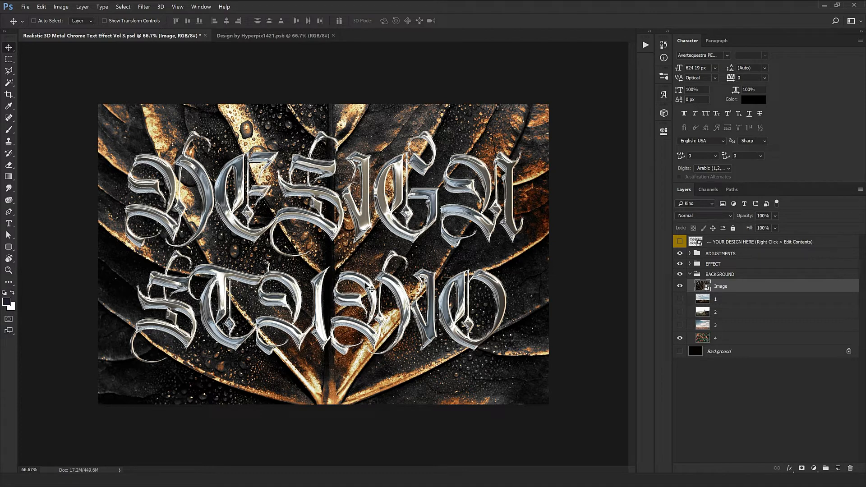
Step: Open the contents of the YOUR DESIGN HERE smart object and copy the artwork from Logo.png into it
{"action": "left_click", "coordinate": [735, 243]}
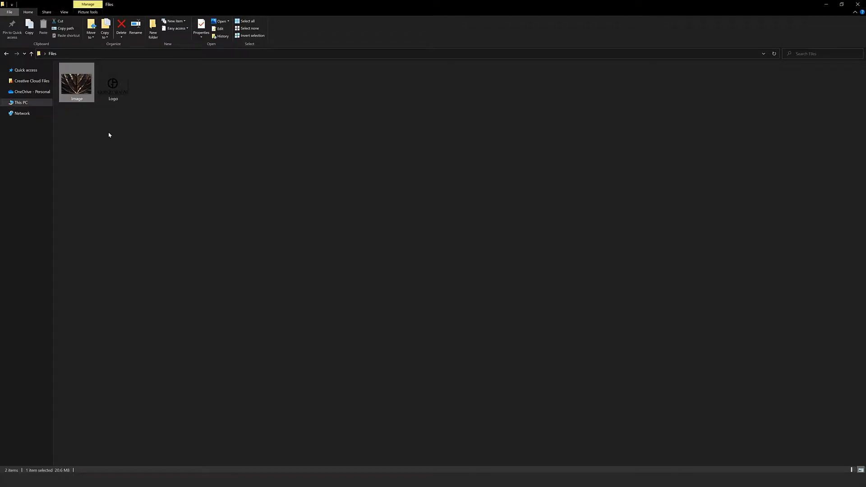
{"action": "left_click_drag", "start_coordinate": [113, 85], "coordinate": [431, 31]}
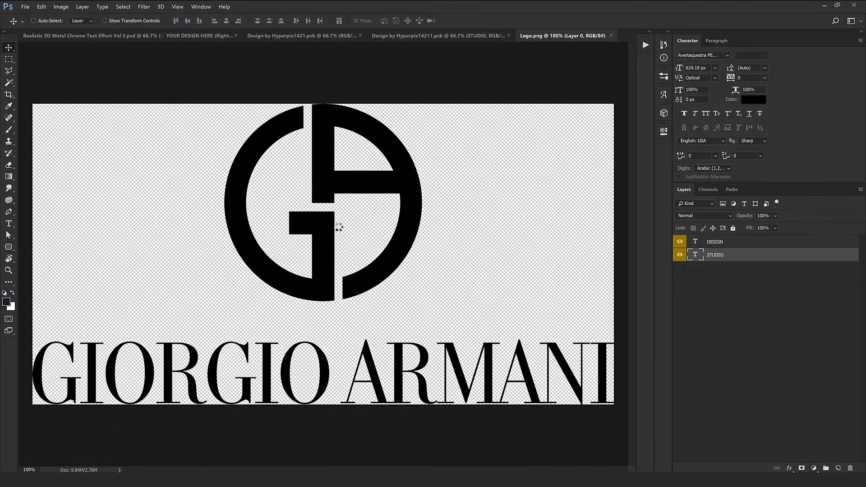
{"action": "left_click_drag", "start_coordinate": [354, 248], "coordinate": [342, 262]}
Step: Put the logo layer above the hidden DESIGN and STUDIO text layers and centre the logo on the crossing guides
{"action": "left_click_drag", "start_coordinate": [718, 256], "coordinate": [721, 237]}
{"action": "left_click_drag", "start_coordinate": [681, 256], "coordinate": [682, 270]}
{"action": "key", "text": "ctrl+t"}
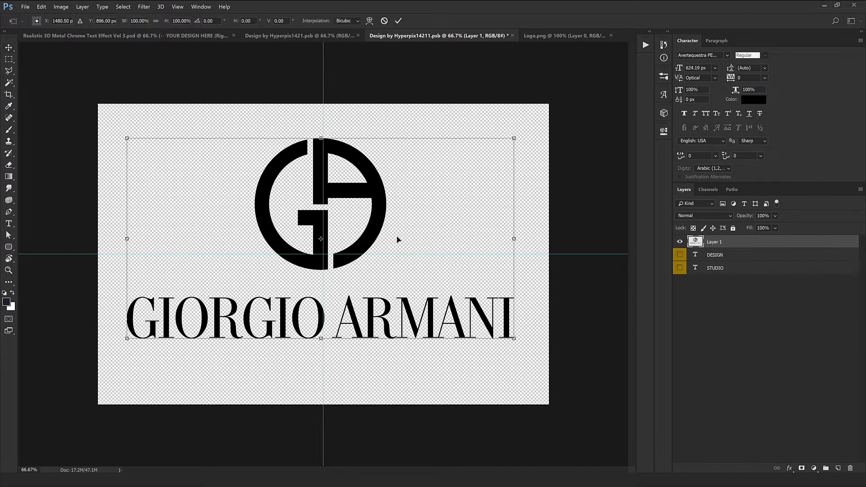
{"action": "left_click_drag", "start_coordinate": [365, 217], "coordinate": [382, 232]}
{"action": "key", "text": "Return"}
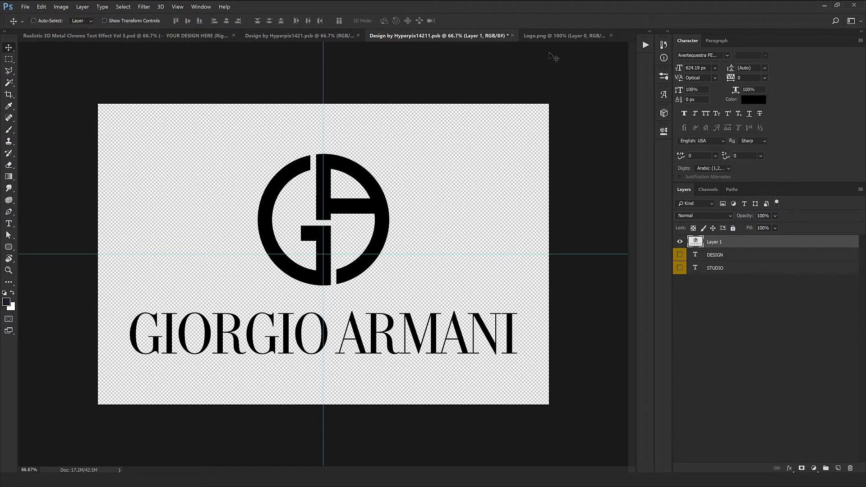
Step: Close Logo.png and the smart object document, saving the smart object's changes to update the chrome effect
{"action": "left_click", "coordinate": [611, 35]}
{"action": "left_click", "coordinate": [594, 35]}
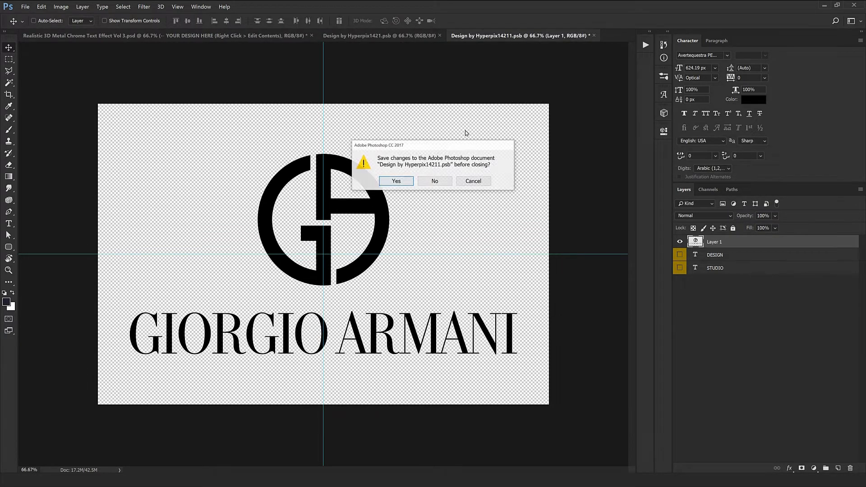
{"action": "left_click", "coordinate": [404, 181]}
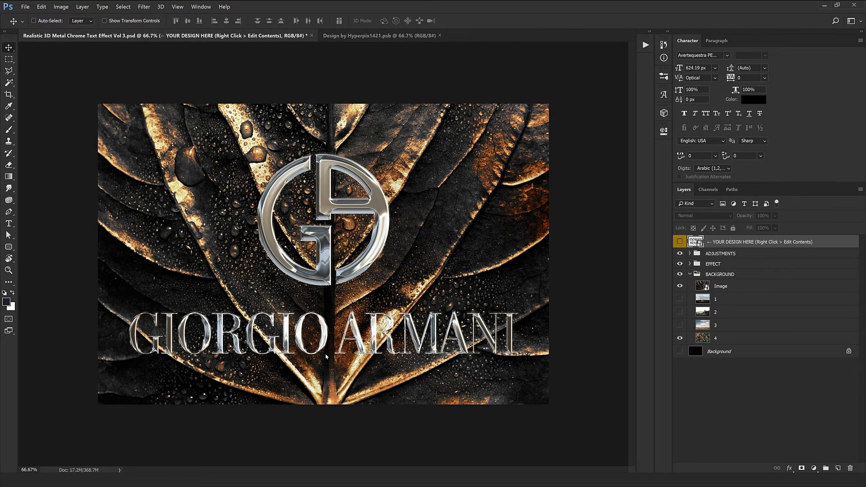
Step: Examine the chrome GIORGIO ARMANI logo over the leaf background at 121% zoom
{"action": "scroll", "coordinate": [326, 350], "scroll_direction": "up", "scroll_amount": 3}
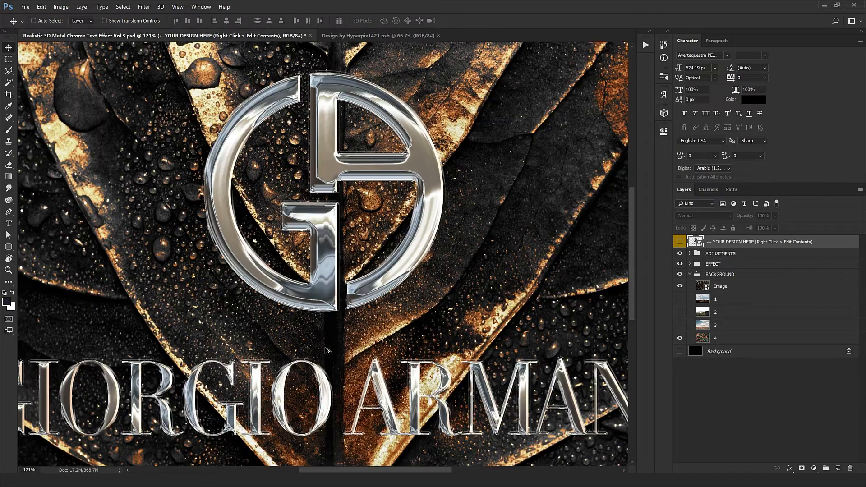
{"action": "left_click_drag", "start_coordinate": [328, 374], "coordinate": [404, 394]}
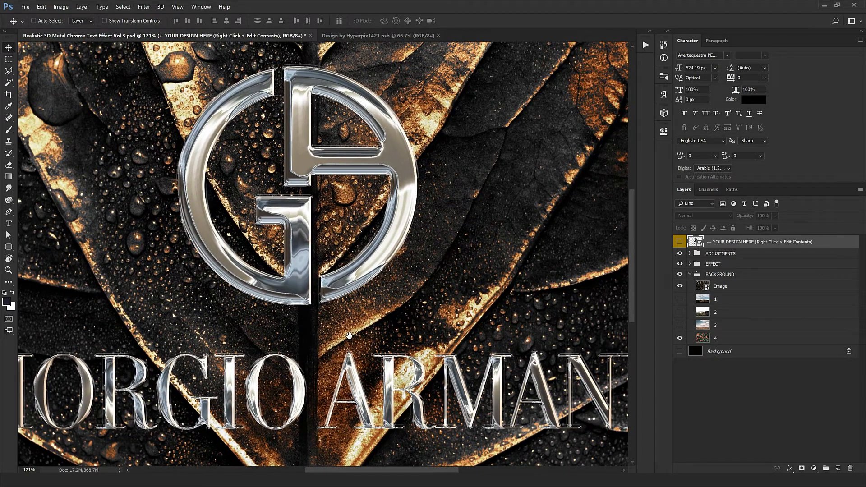
{"action": "left_click_drag", "start_coordinate": [311, 321], "coordinate": [370, 292]}
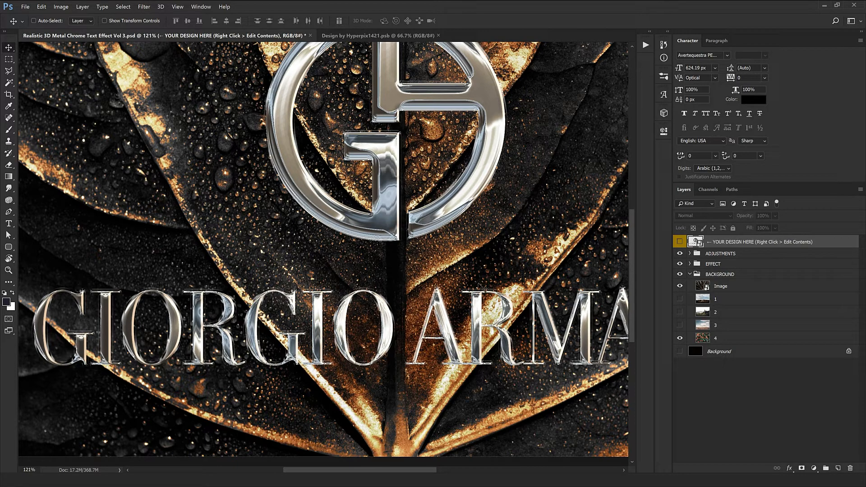
{"action": "left_click_drag", "start_coordinate": [436, 274], "coordinate": [459, 306]}
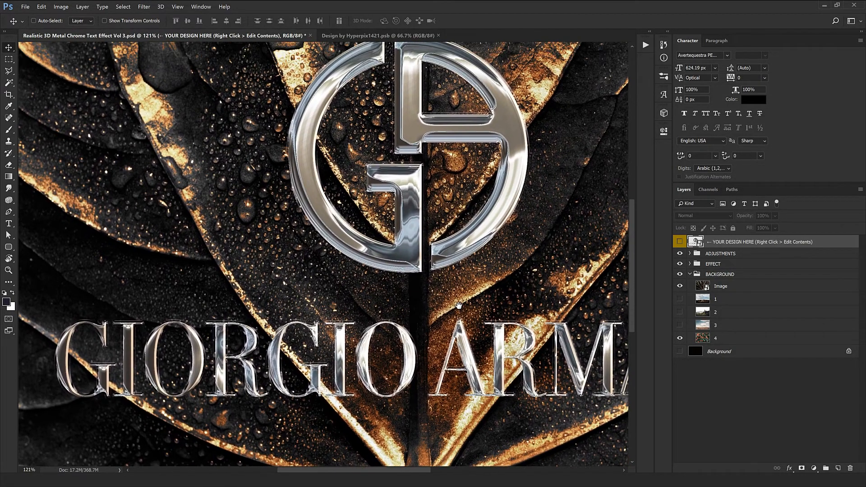